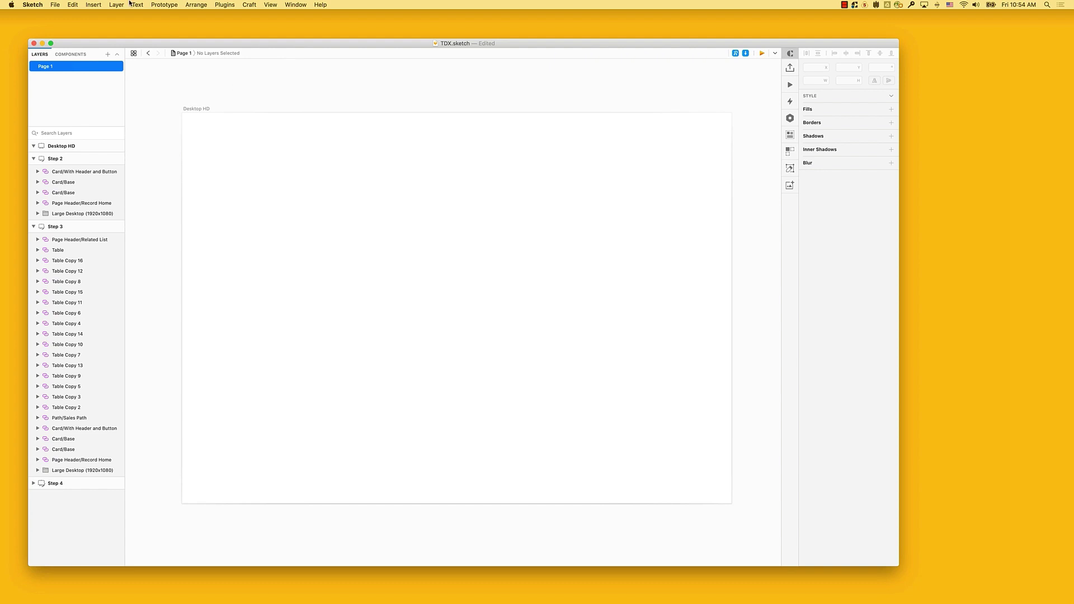
Step: Start a new artboard, then launch the SLDS plugin with ⌘J and complete setup, downloading all libraries
left_click(90, 5)
left_click(118, 85)
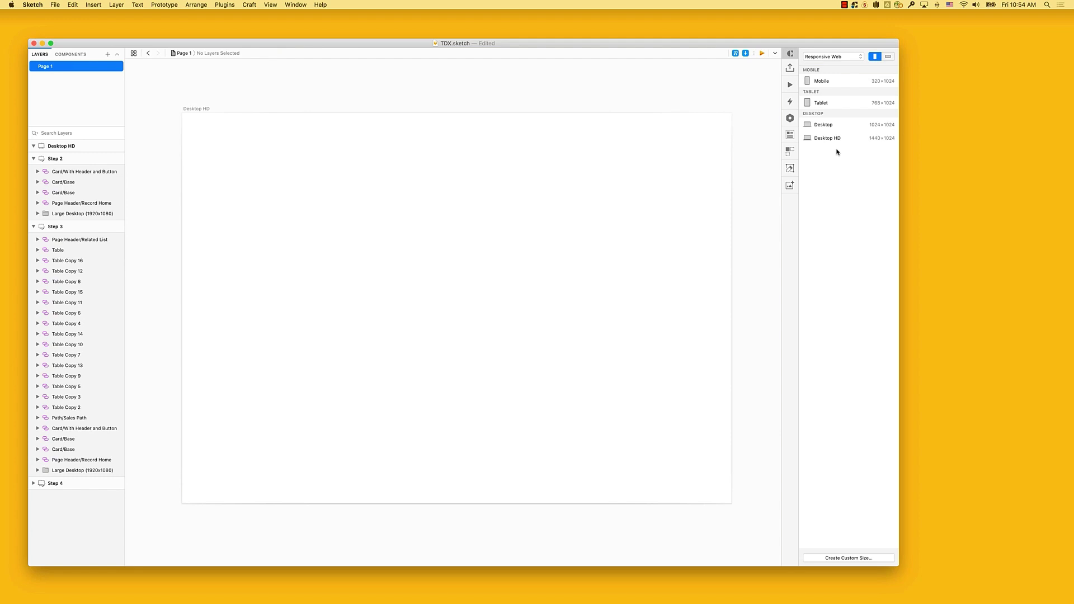
key("super+j")
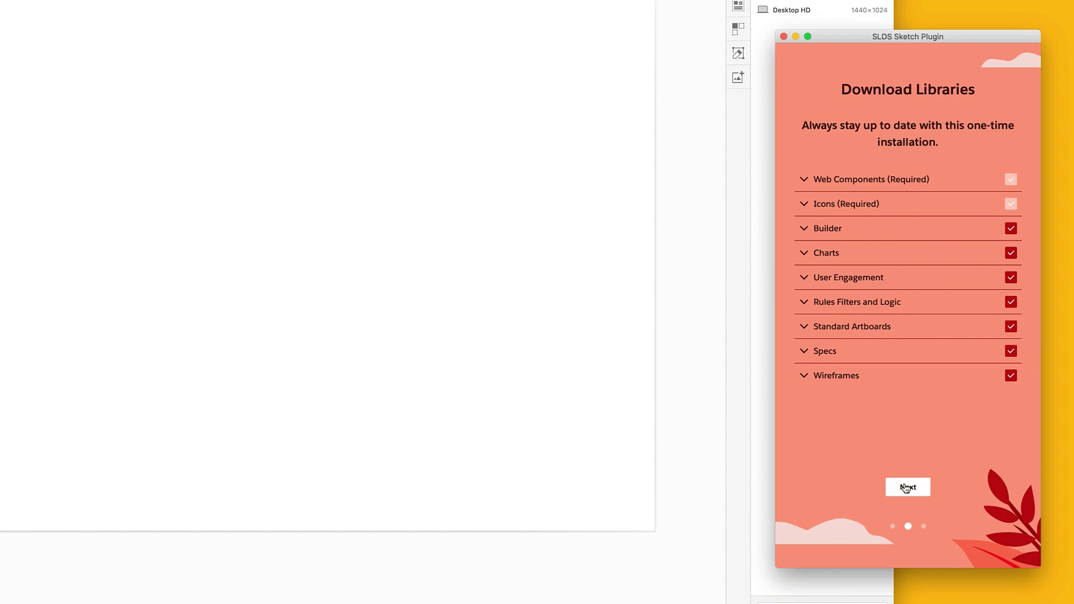
left_click(907, 488)
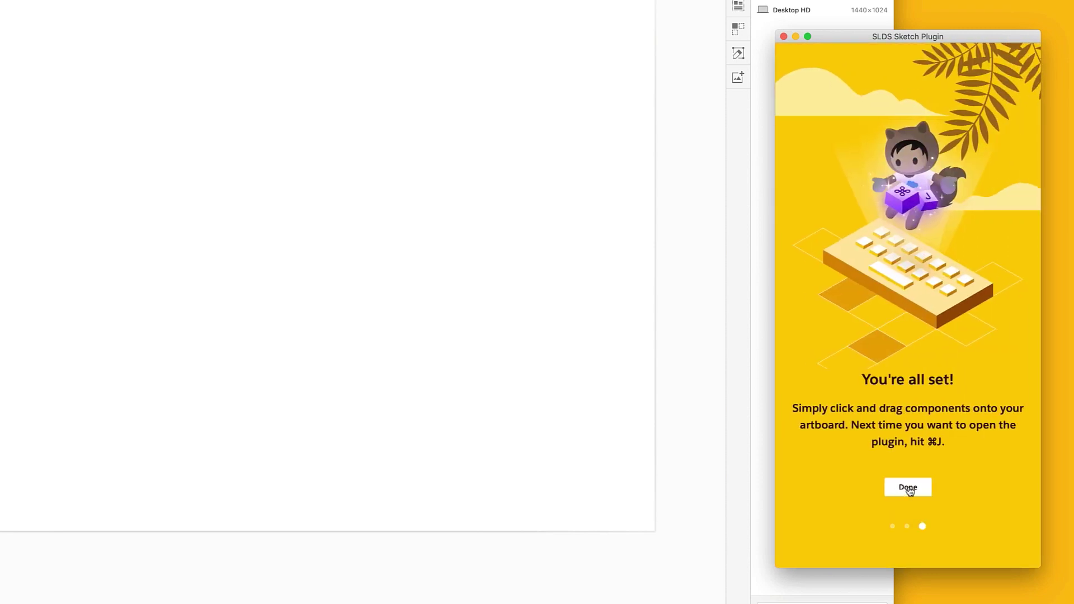
left_click(908, 488)
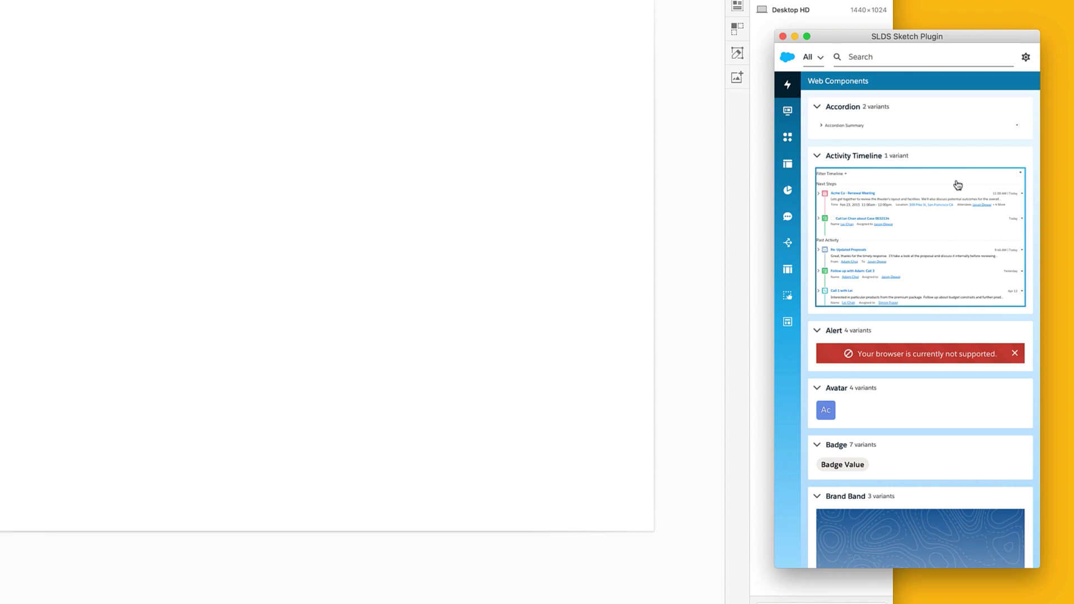
Step: Expand Accordion in the Web Components list to reveal its Section and Section Expanded variants
left_click(862, 108)
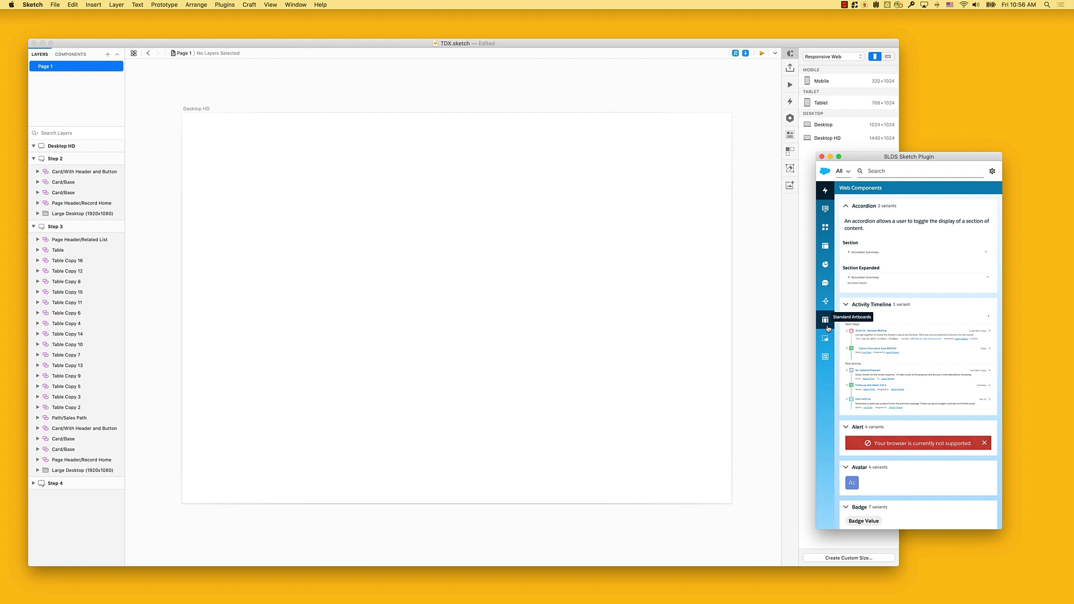
Step: Place the SLDS Large Desktop (1920x1080) Standard Artboard template inside Desktop HD
left_click(826, 321)
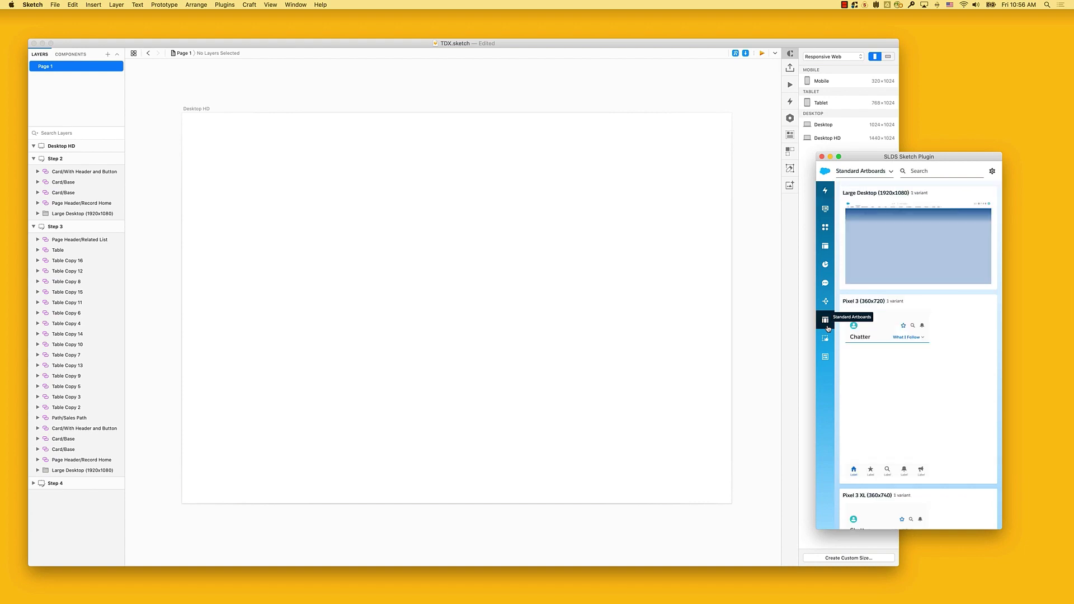
left_click(900, 250)
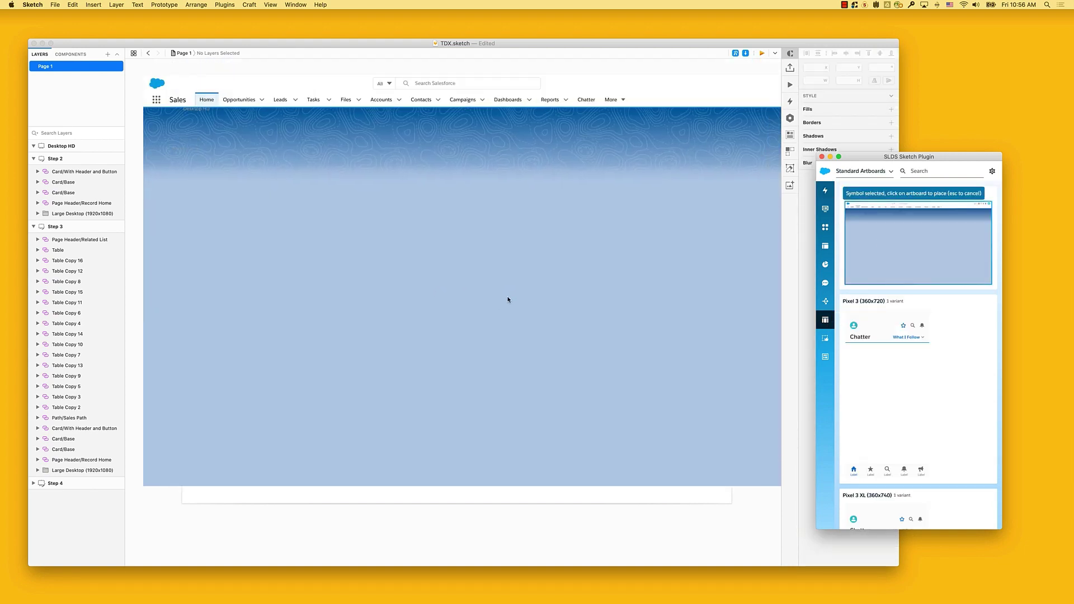
left_click(501, 331)
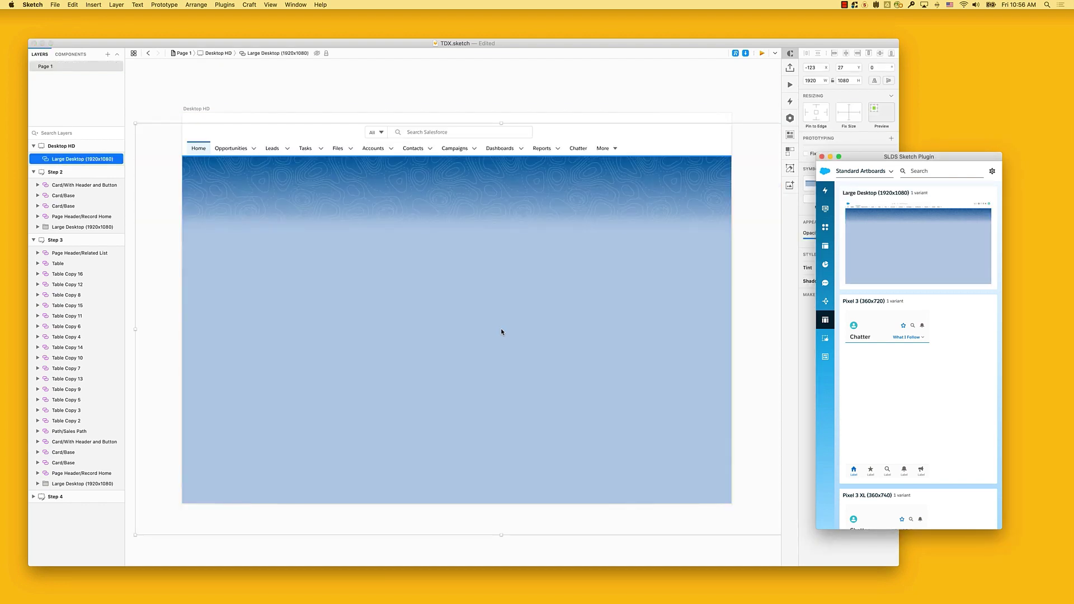
Step: Fit the Desktop HD artboard to its content, resizing it to 1920×1080
left_click(197, 110)
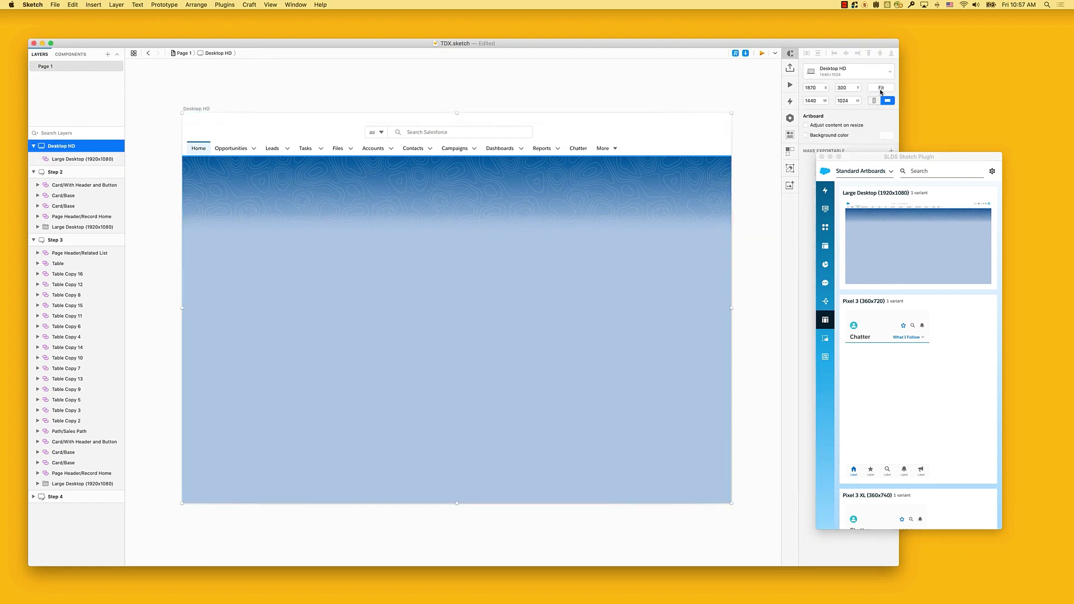
left_click(881, 88)
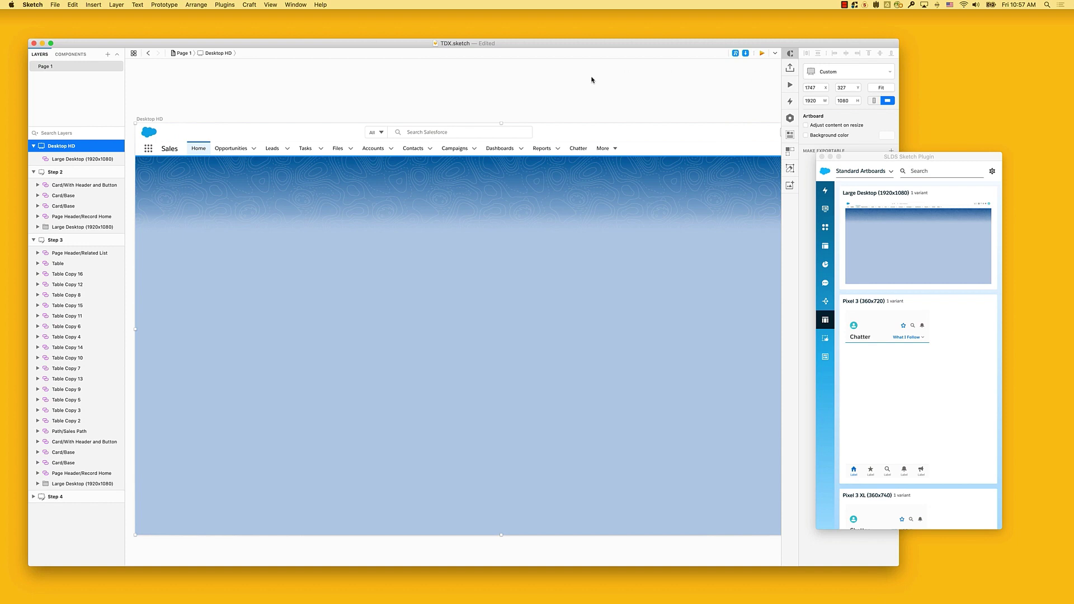
left_click(556, 102)
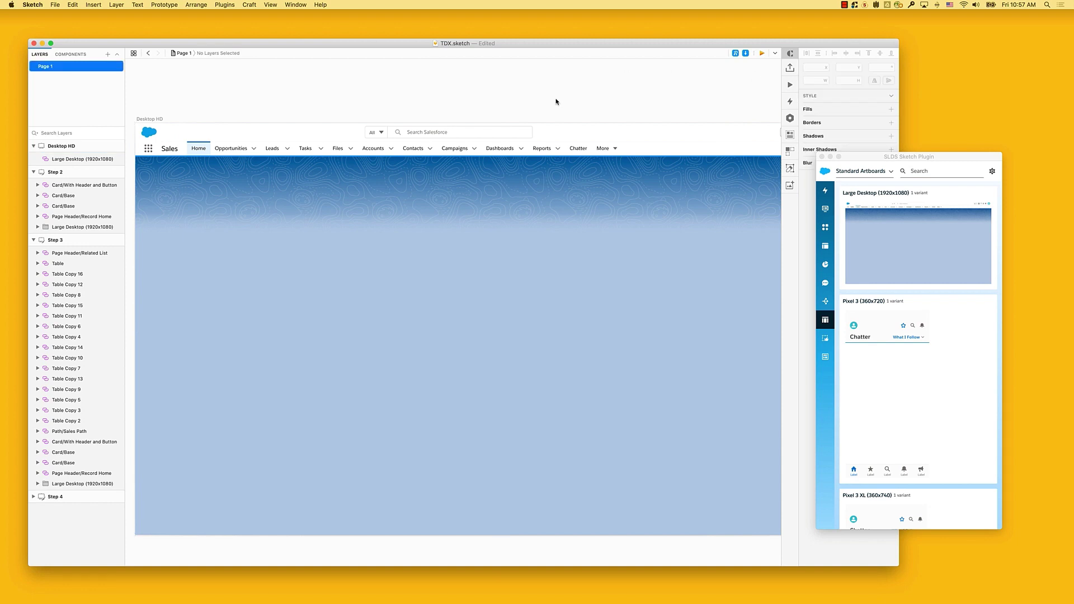
scroll(556, 101, "down", 2)
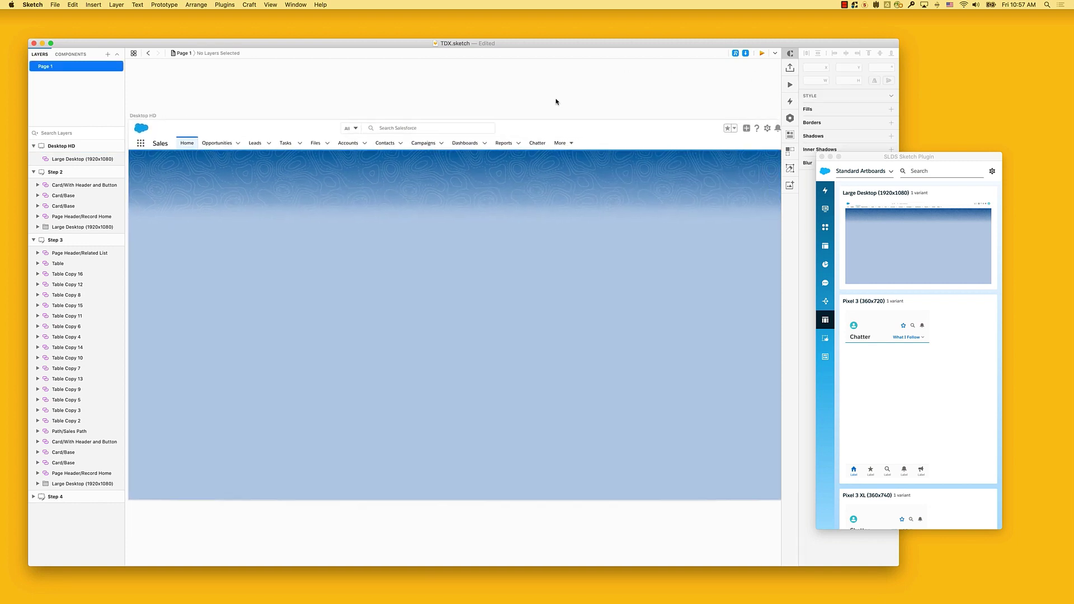
scroll(555, 101, "down", 2)
left_click(825, 321)
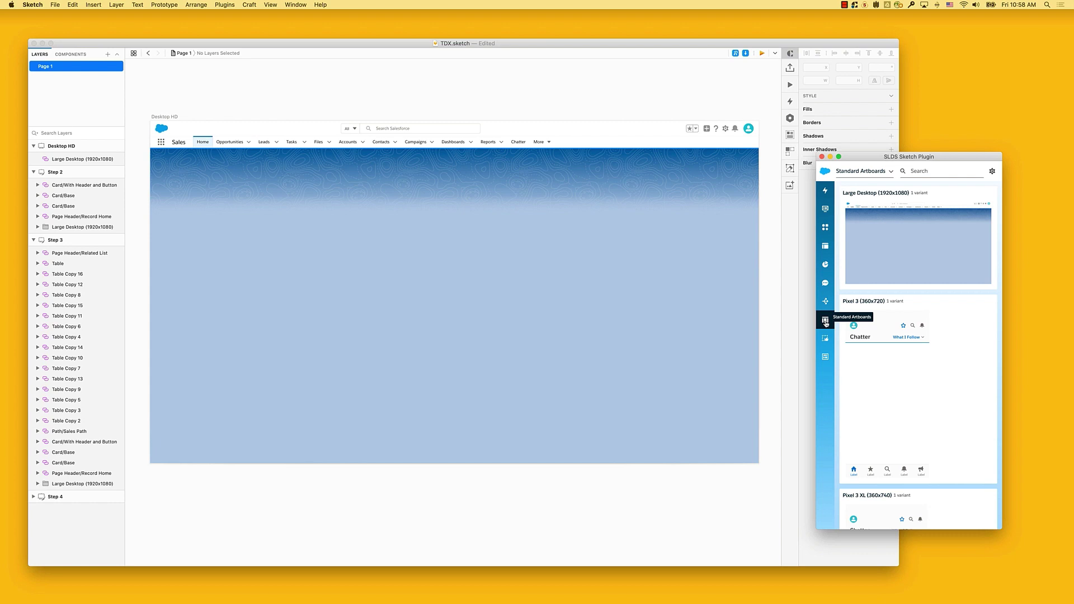
Step: Search all libraries for 'Card' and place a Card/Base near the top, stretched nearly full width
left_click(825, 193)
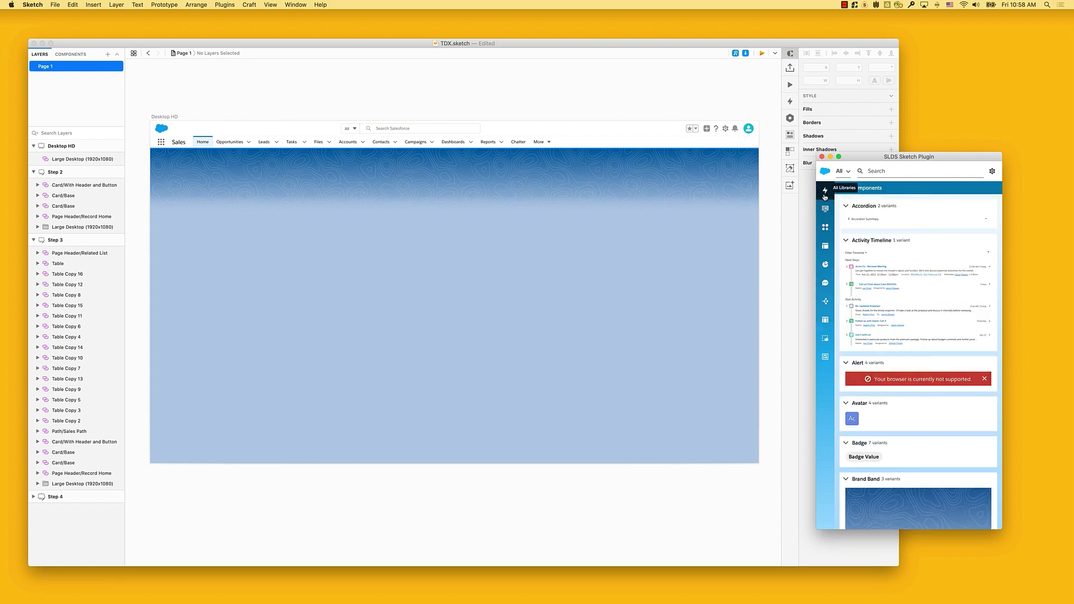
left_click(876, 171)
type("Card")
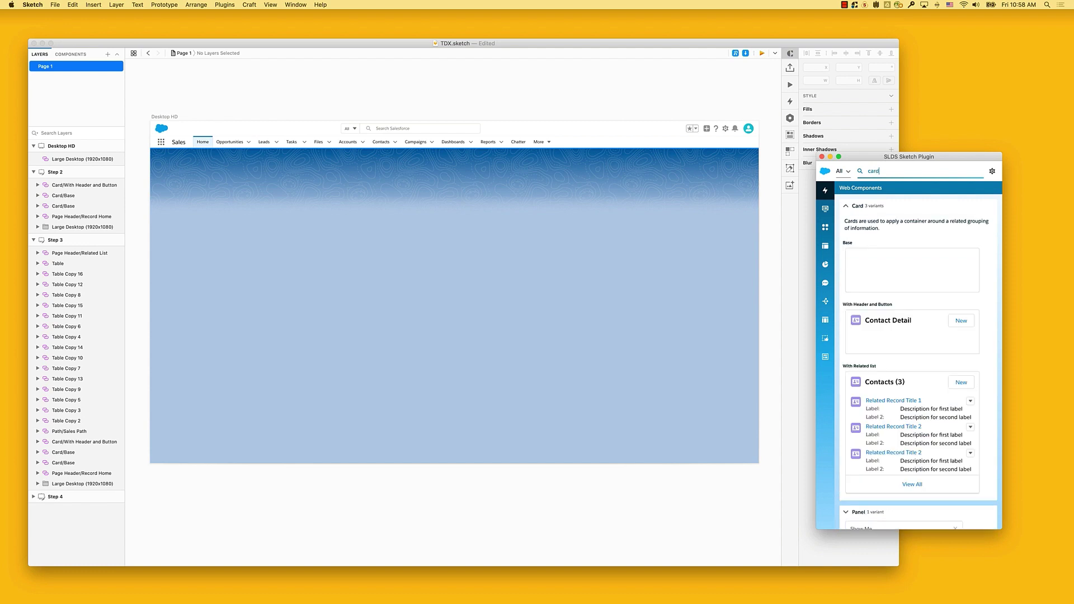
left_click(888, 269)
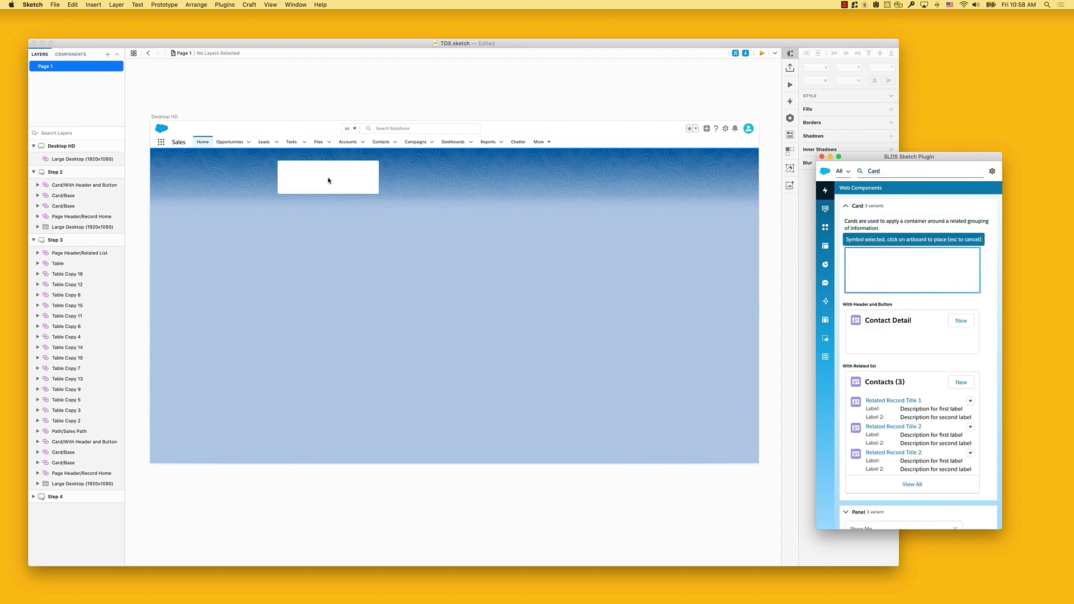
left_click(210, 178)
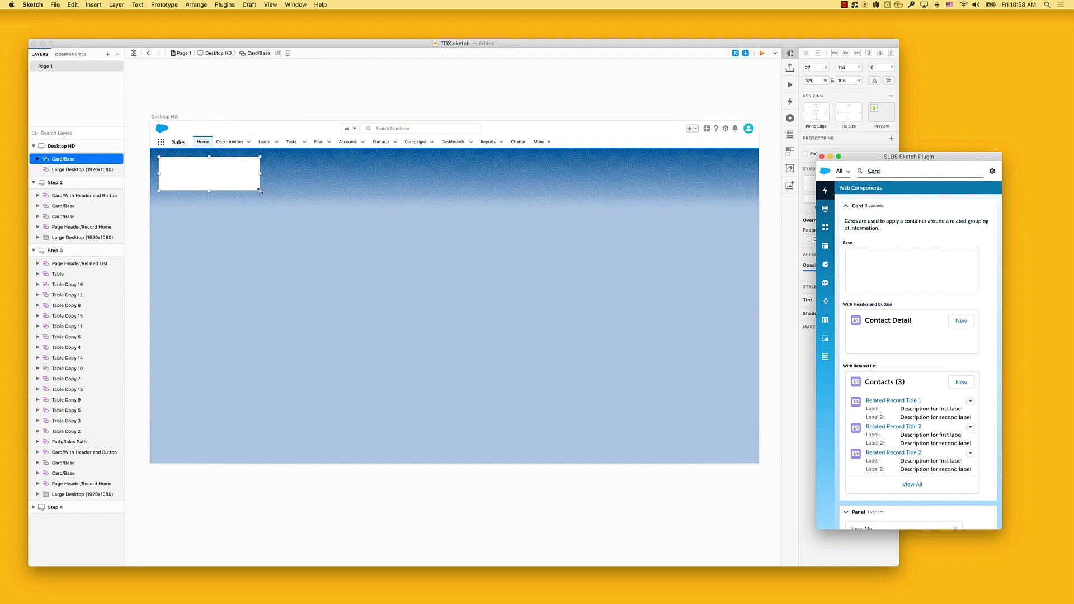
left_click_drag(260, 191, 750, 197)
left_click(708, 528)
scroll(707, 528, "right", 10)
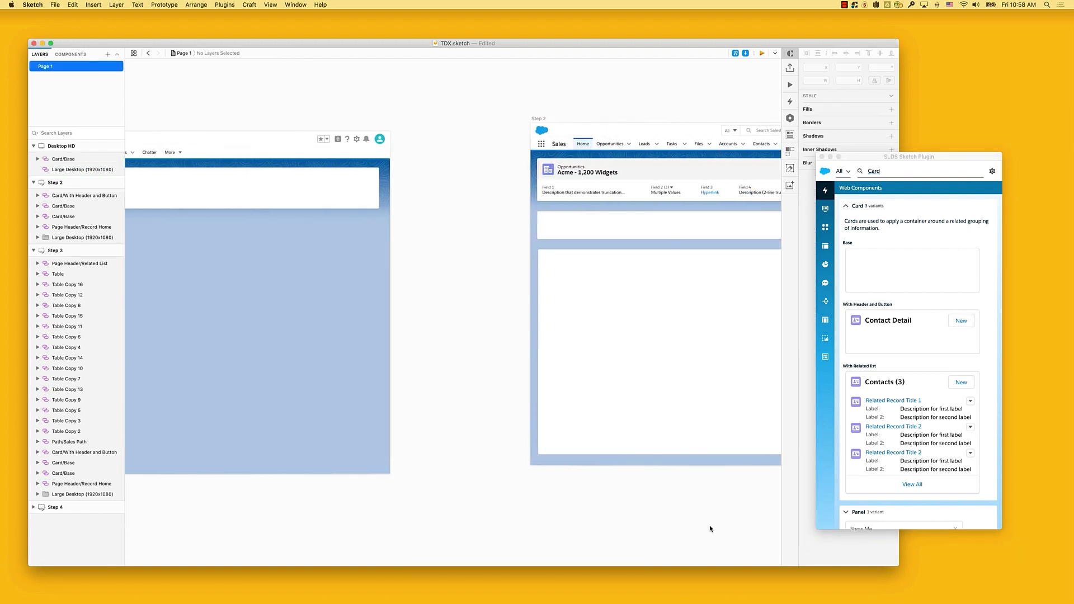
scroll(710, 528, "right", 10)
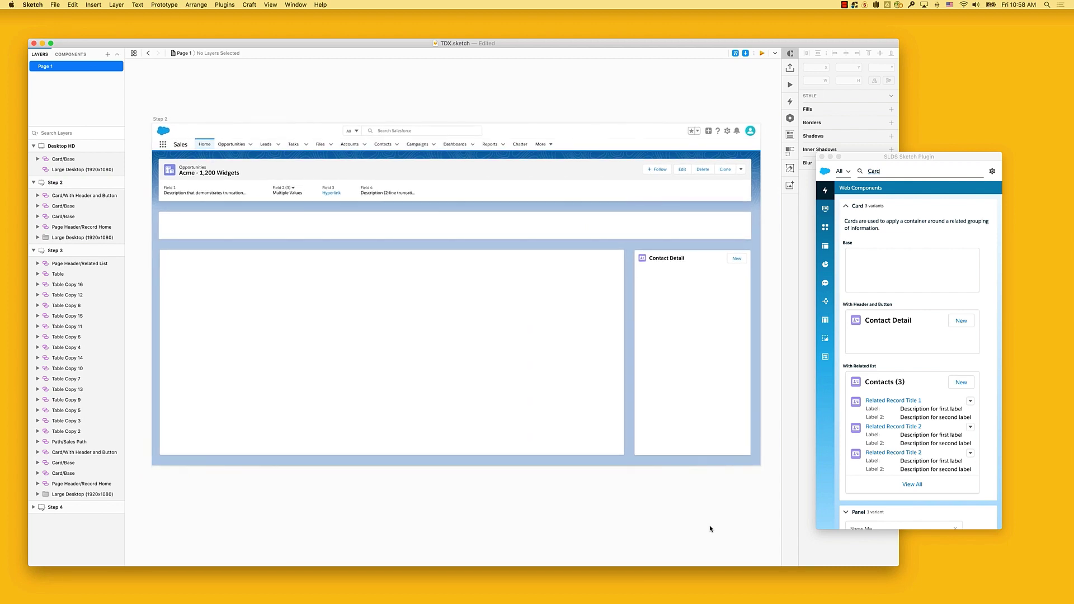
Step: Search 'path' and place the Sales Path component in the Step 2 card
left_click(888, 171)
double_click(888, 171)
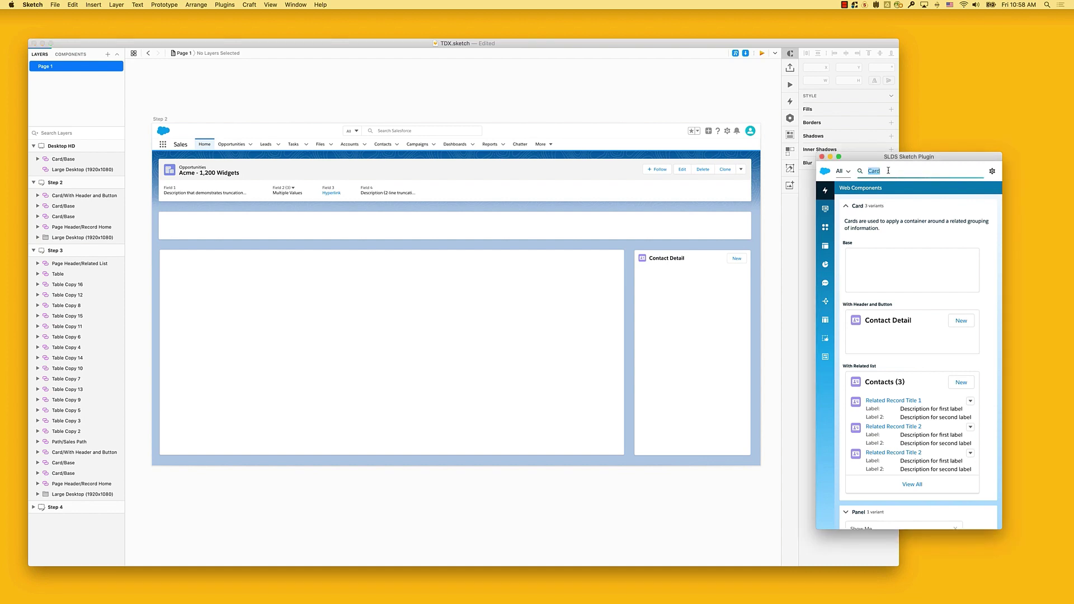
type("path")
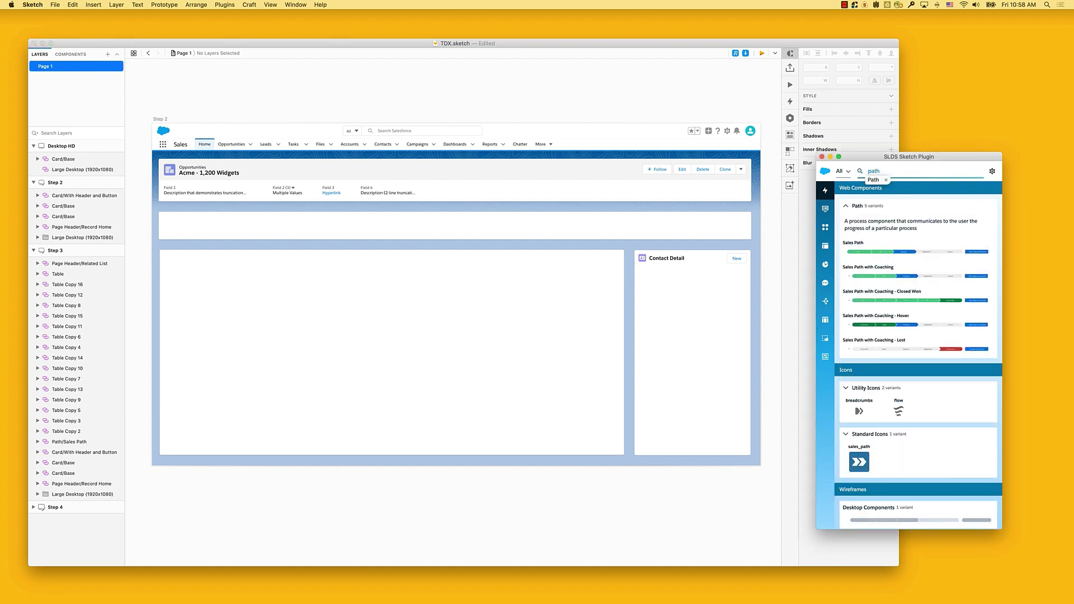
left_click(886, 253)
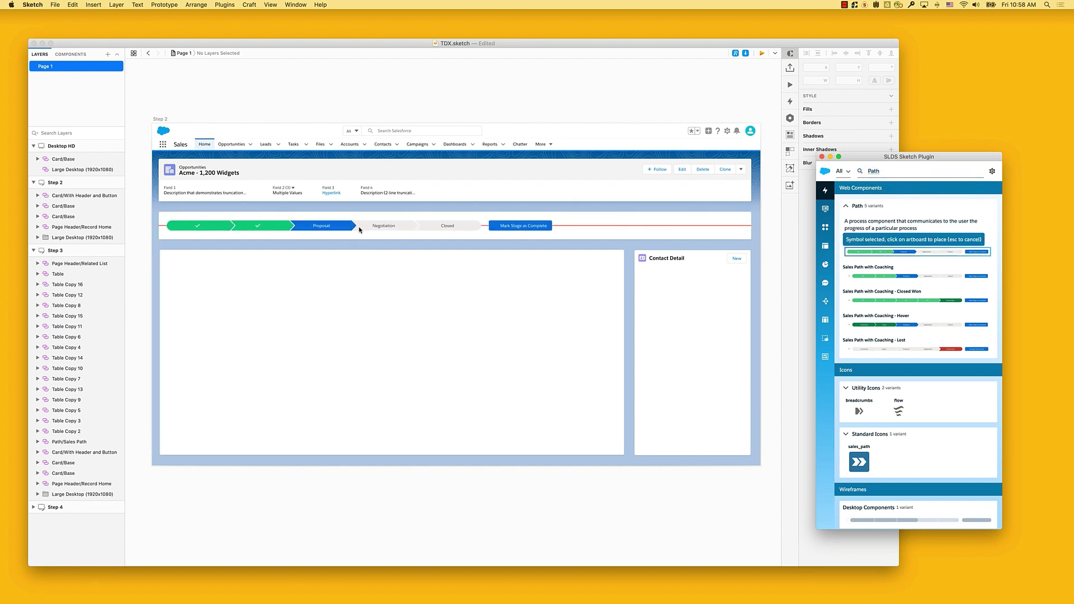
left_click(358, 228)
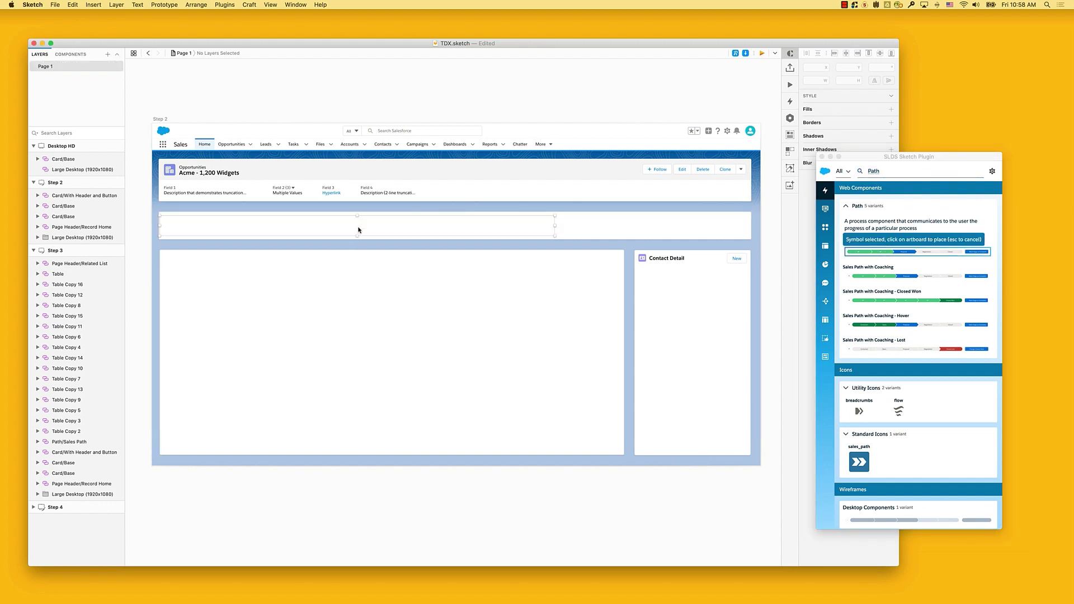
left_click(380, 106)
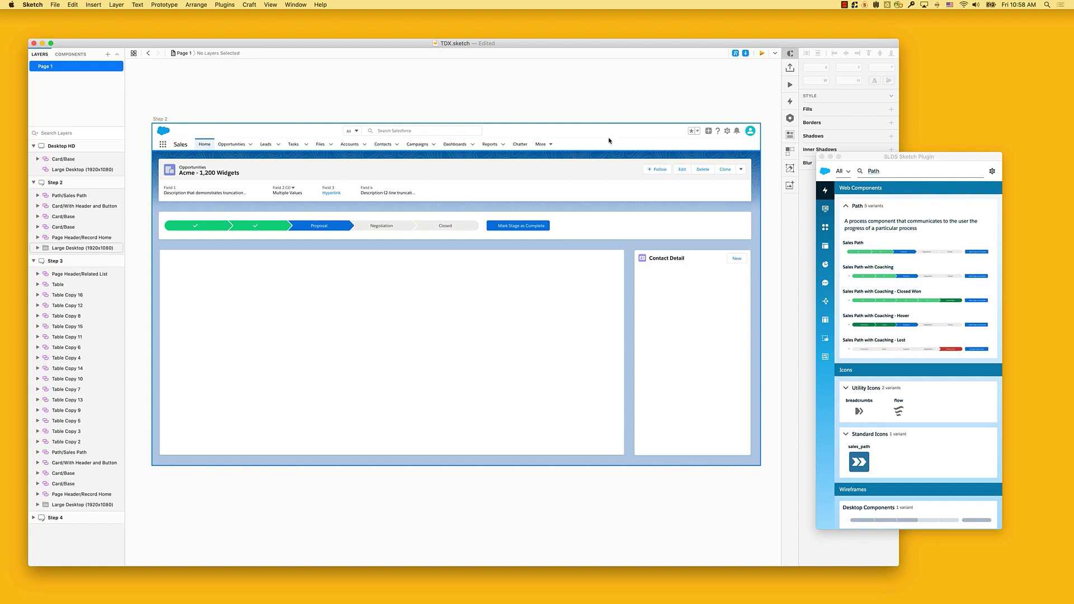
Step: Replace the plugin search term with 'data'
left_click(877, 172)
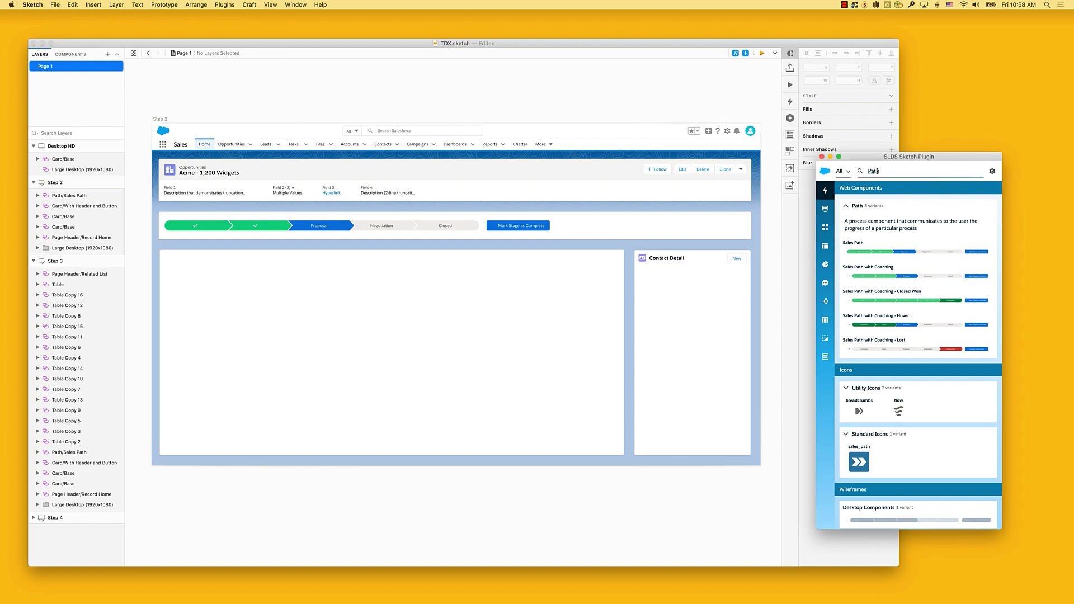
double_click(878, 171)
type("data")
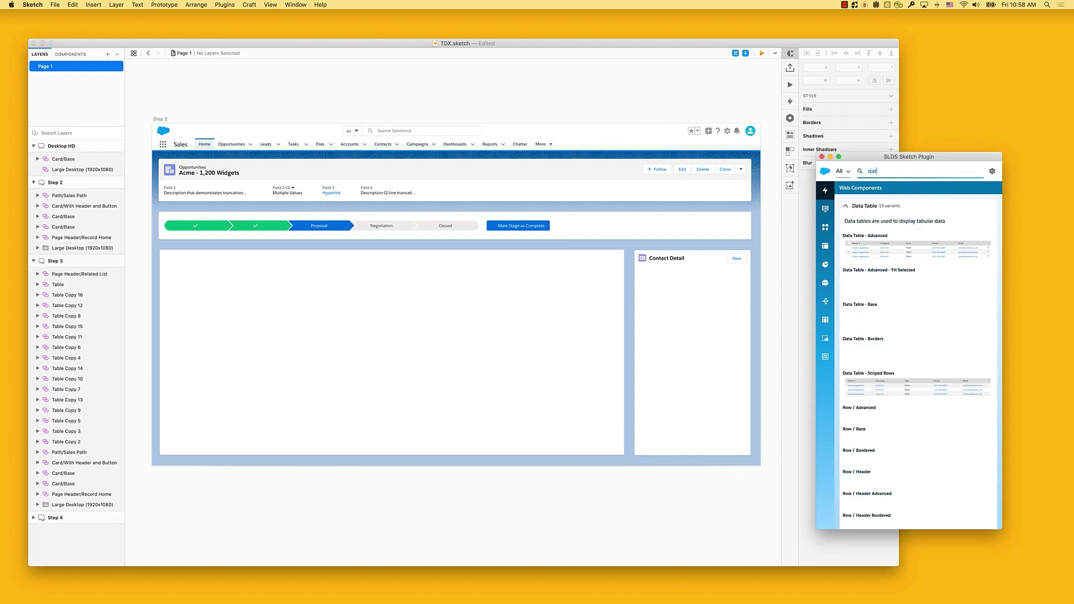
Step: Place Data Table - Advanced in the large Step 2 card and widen it to fill the card
left_click(891, 250)
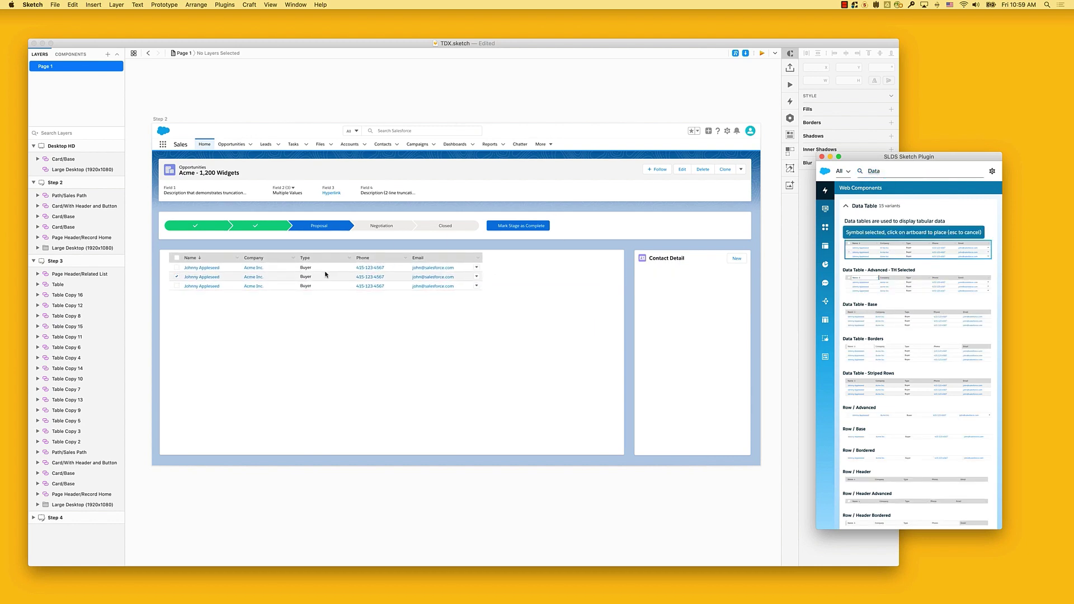
left_click(330, 273)
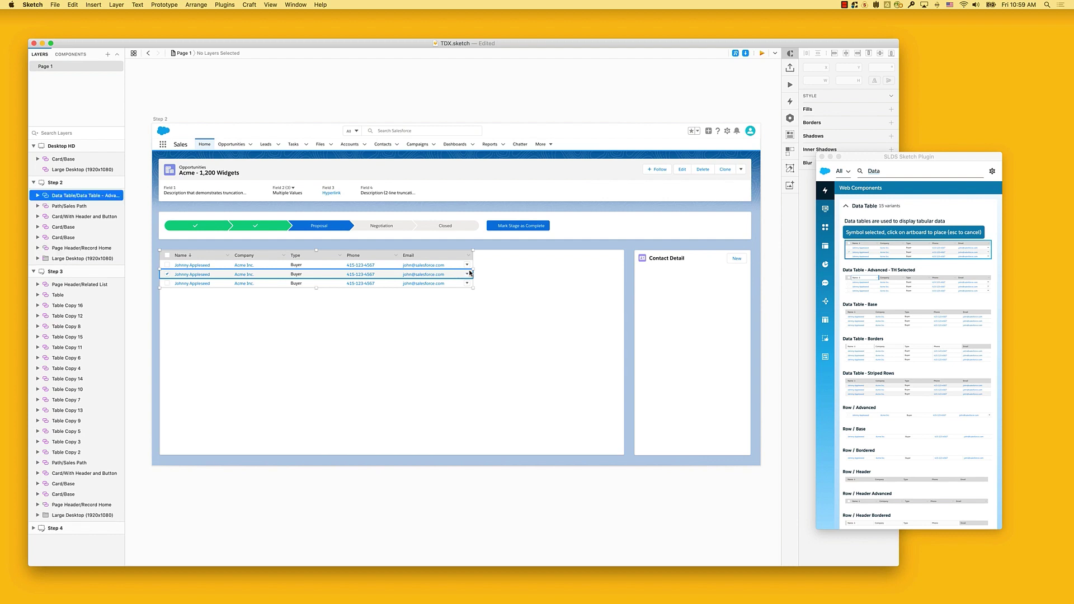
left_click_drag(471, 271, 615, 261)
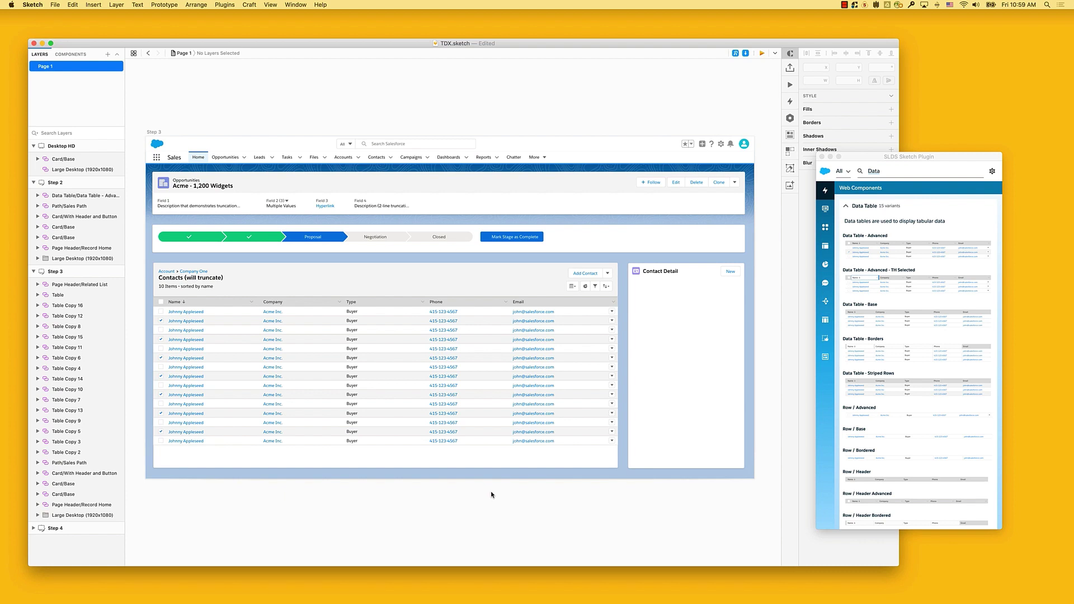
left_click(826, 265)
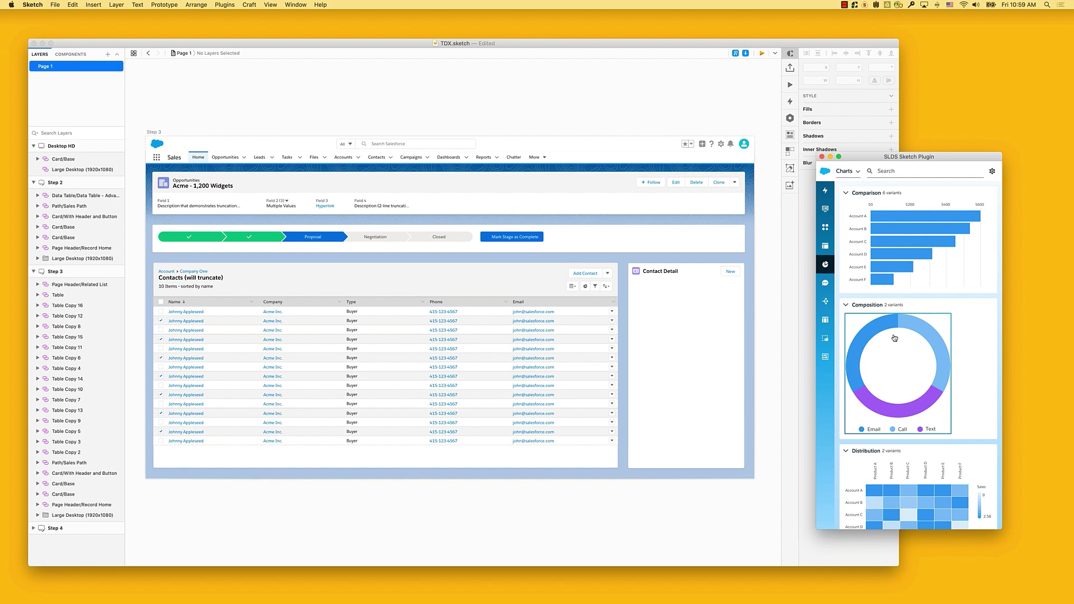
Step: Place a donut chart in the Contact Detail card and a 'phone' call icon on Step 3
left_click(895, 338)
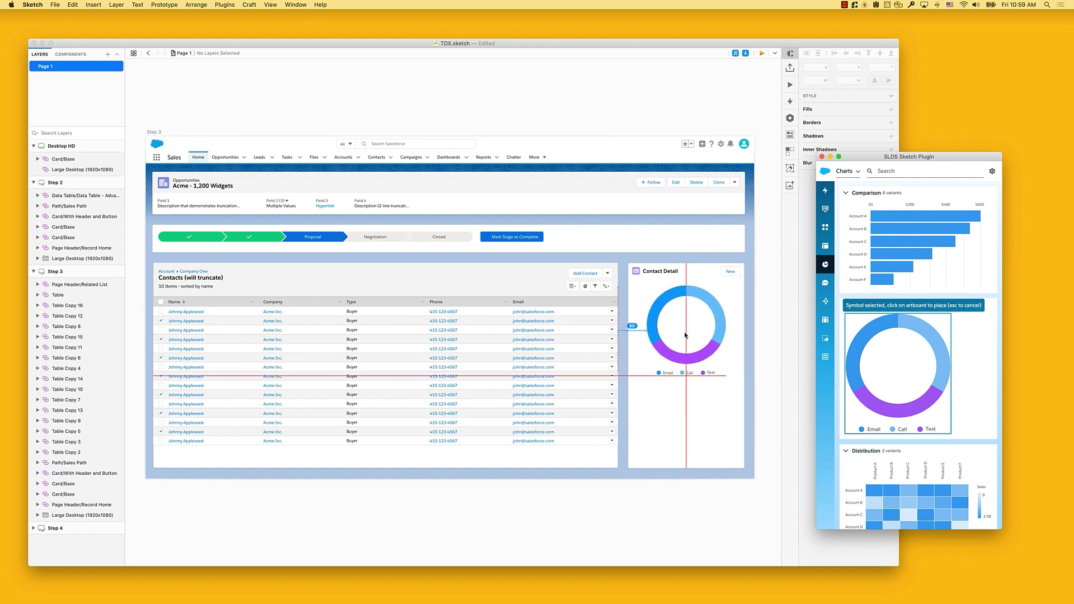
left_click(686, 335)
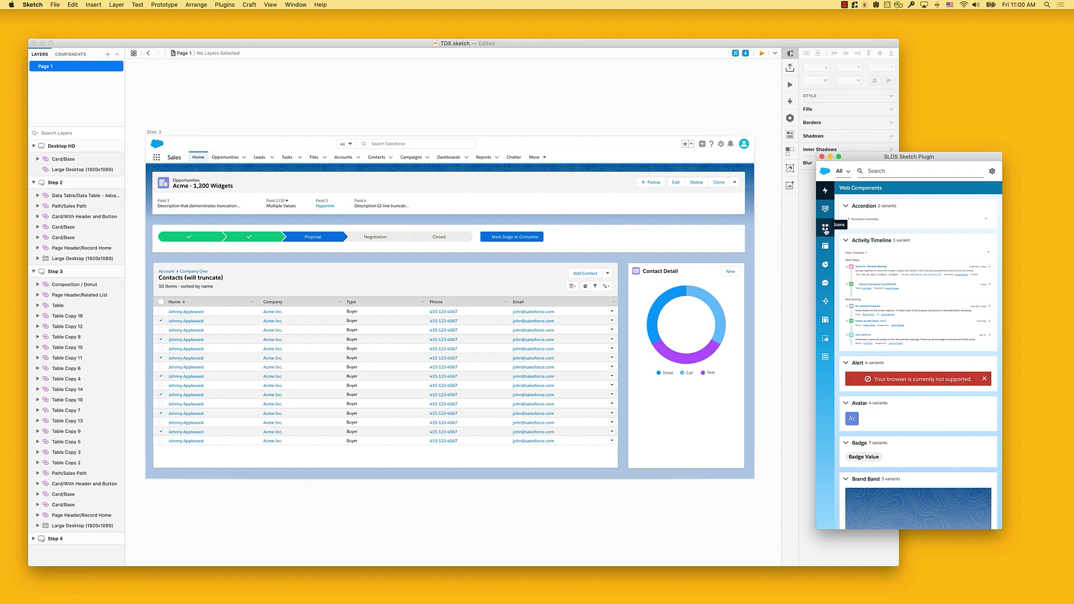
left_click(826, 229)
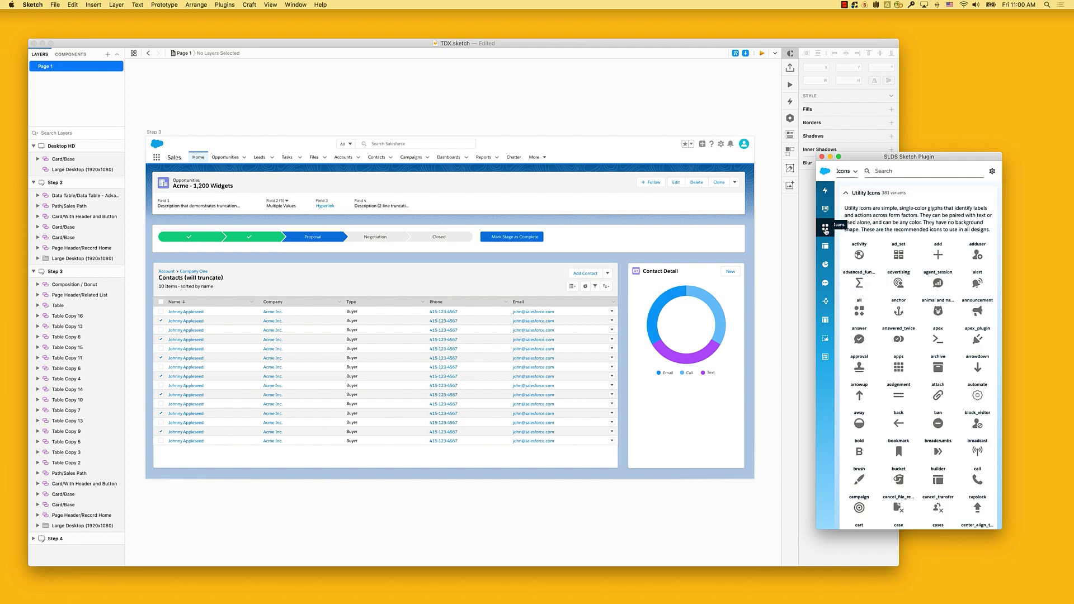
left_click(889, 171)
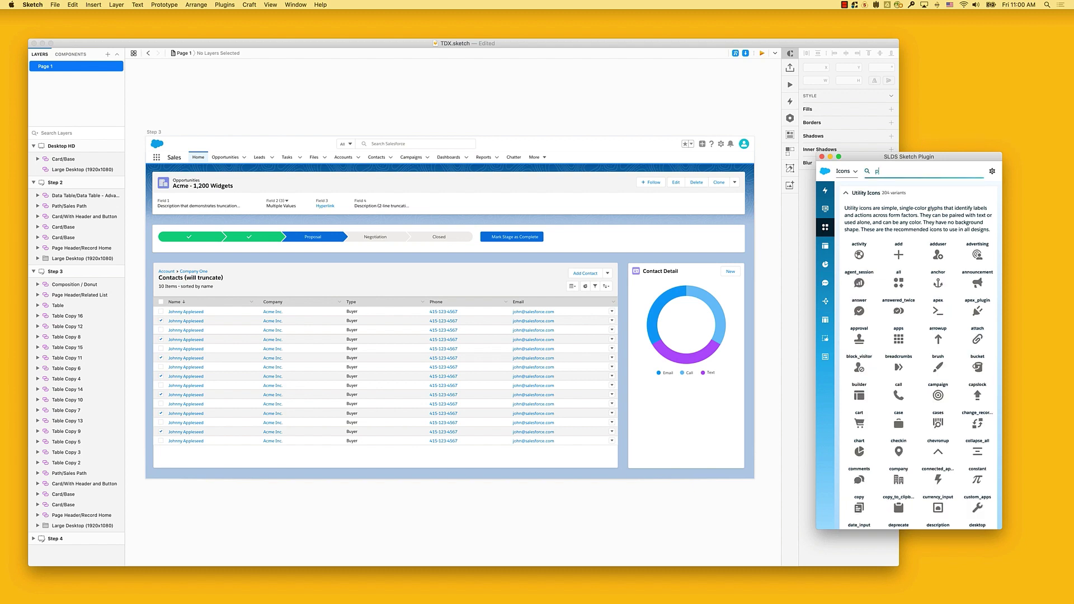
type("phone")
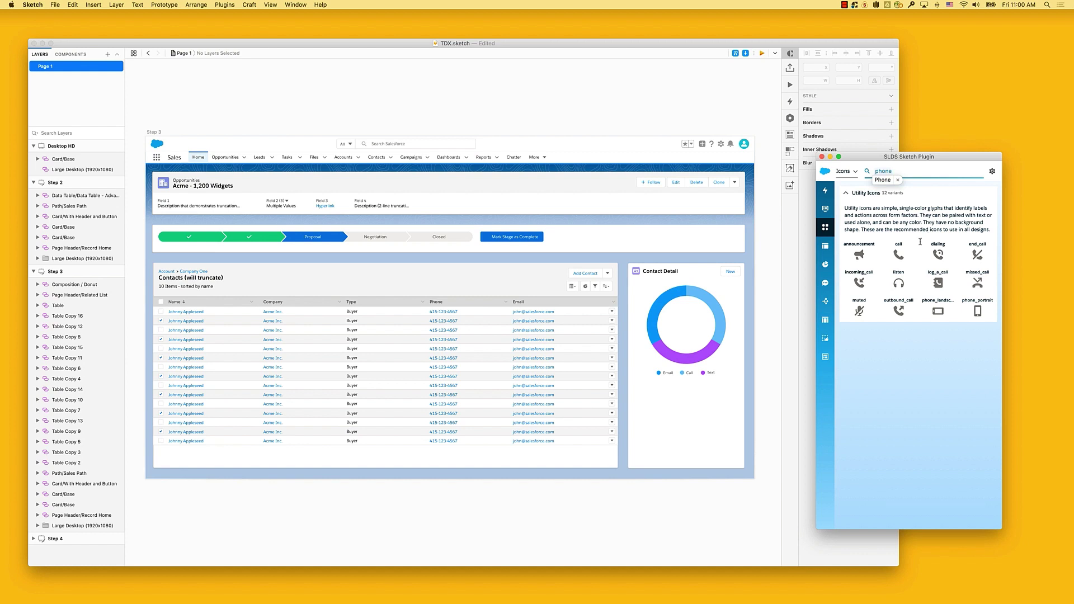
left_click(898, 256)
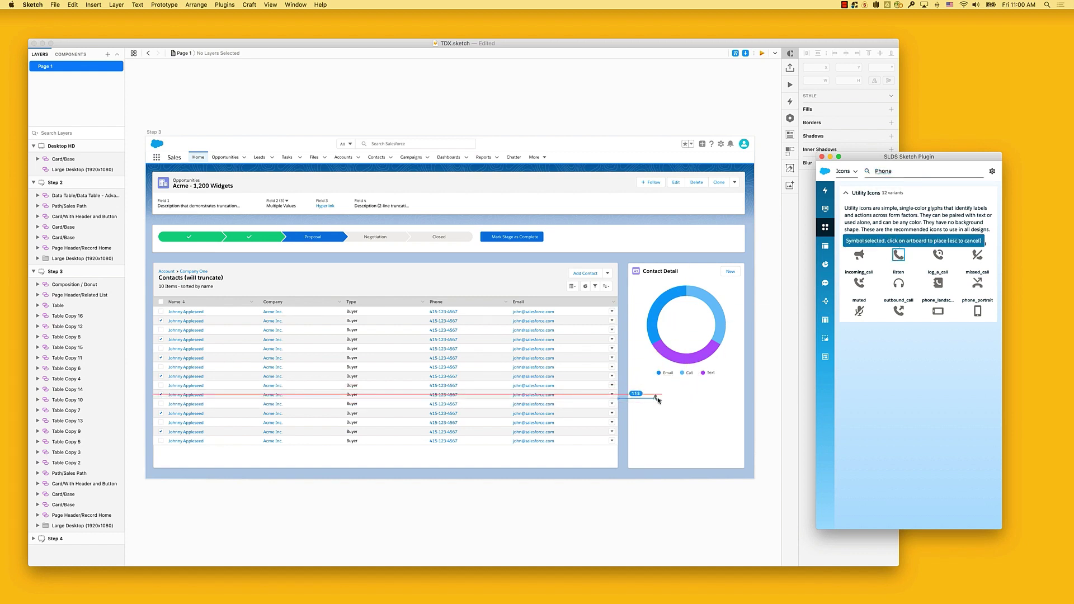
left_click(657, 400)
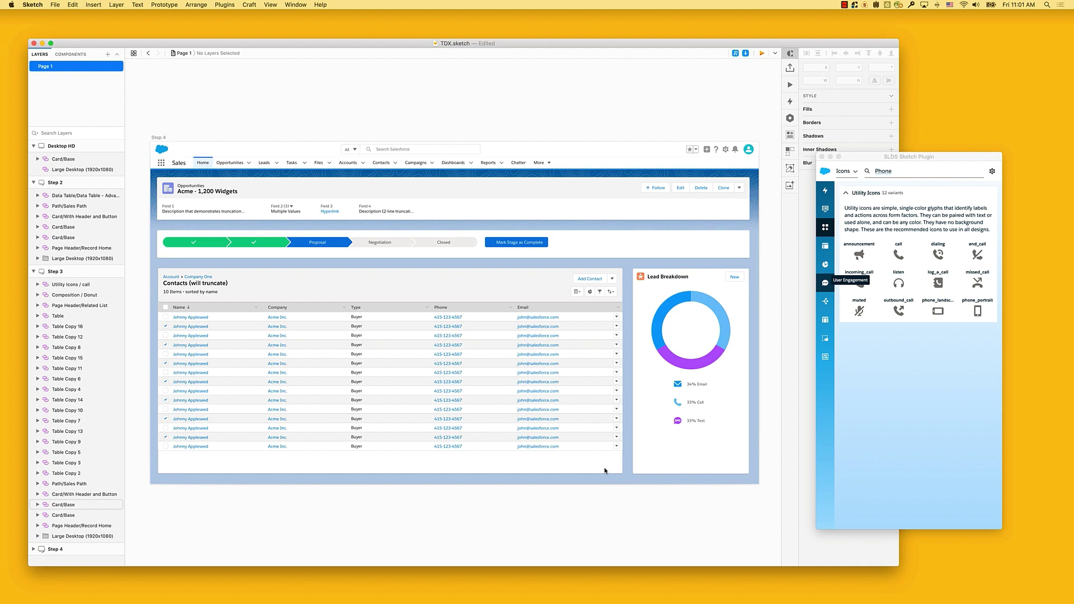
Step: Add a 1x PNG export row to the Step 4 artboard, keeping the 2x PDF export
left_click(159, 138)
left_click_drag(849, 157, 946, 157)
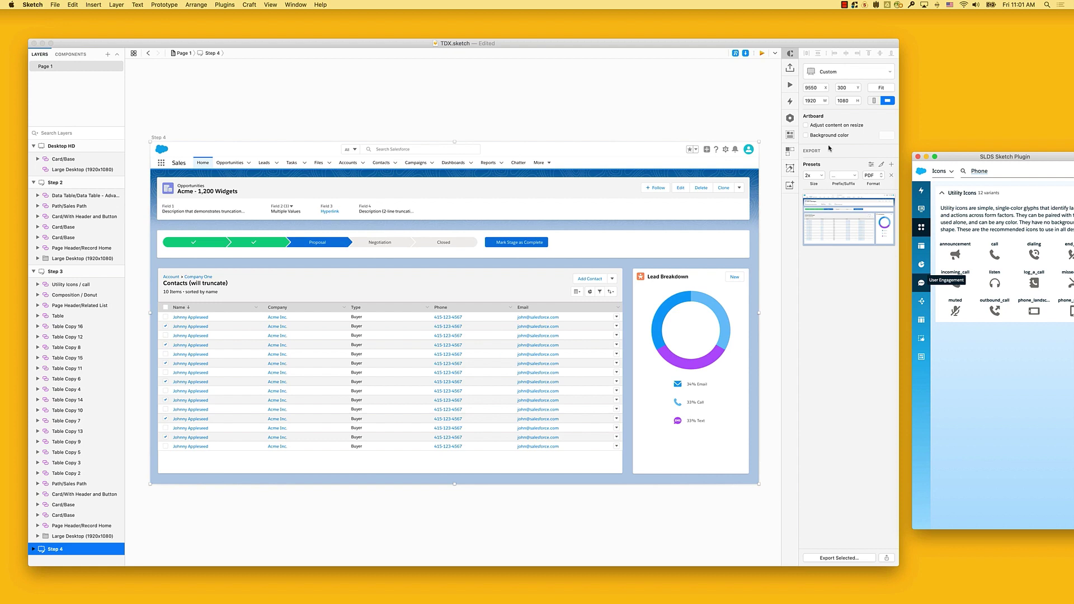
left_click(891, 165)
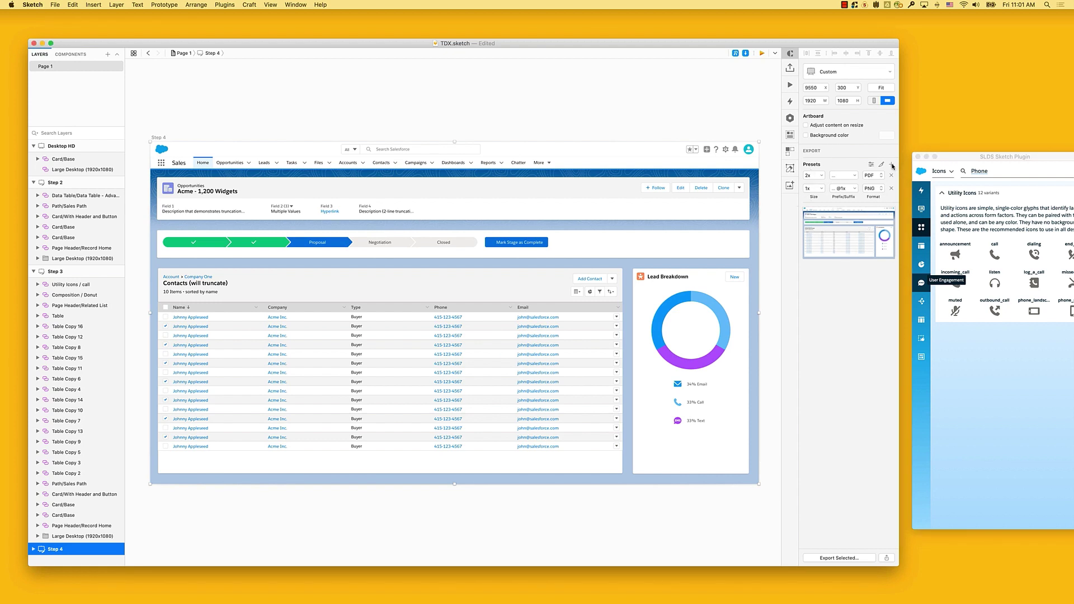
left_click(869, 176)
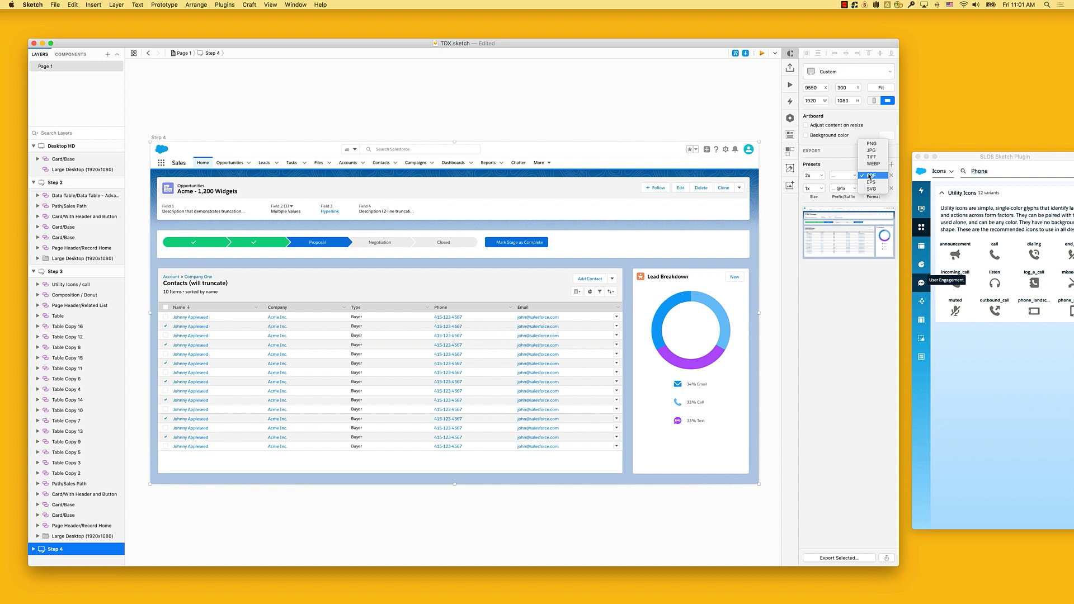
left_click(868, 176)
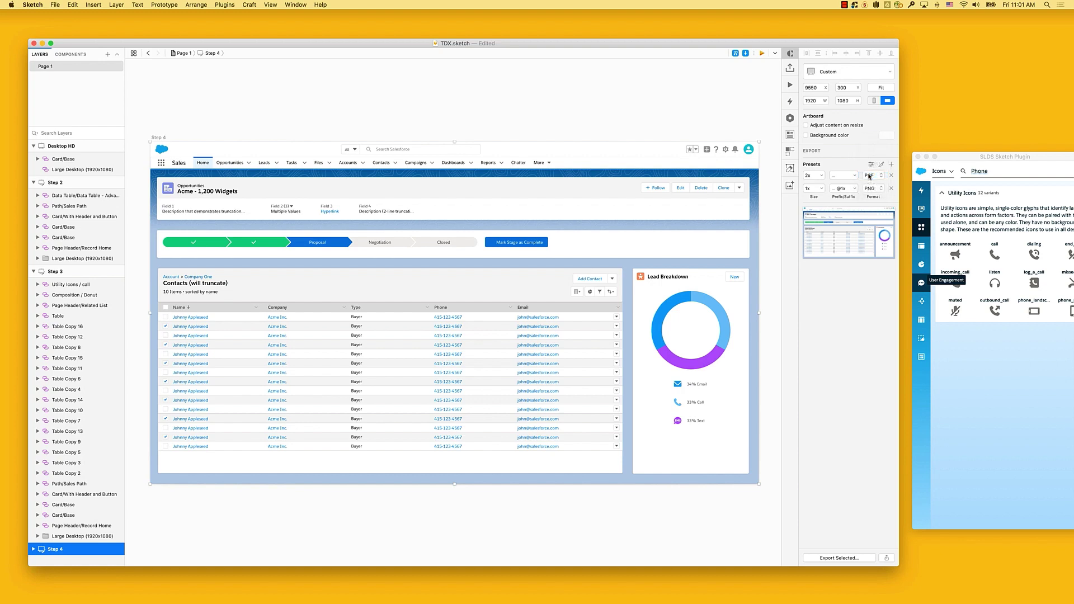